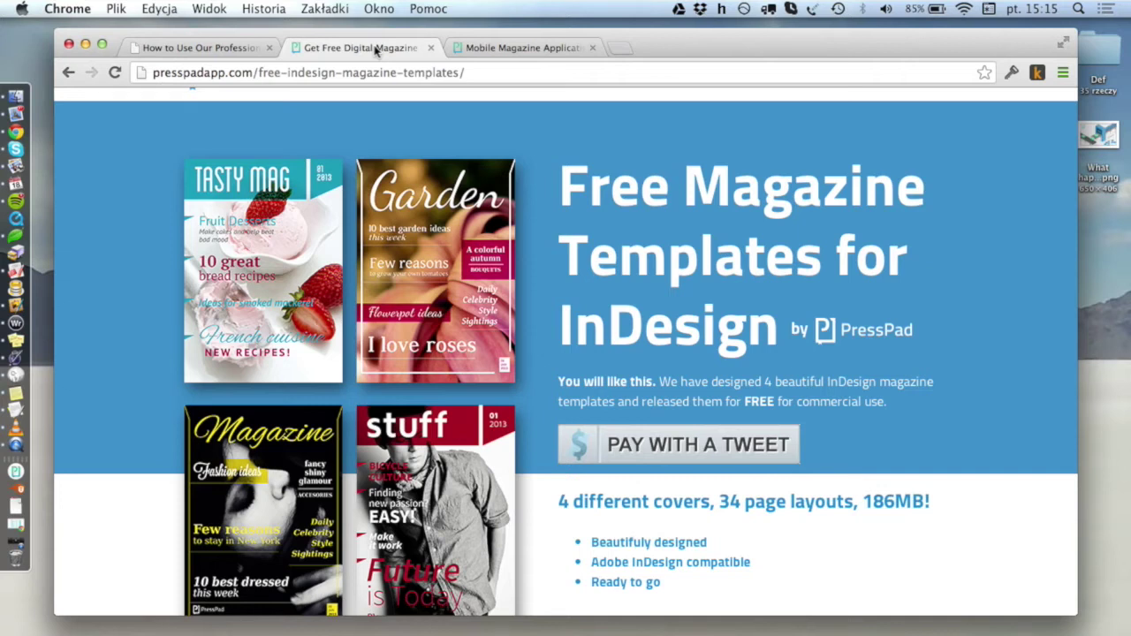
- Read through the blog article on using the free magazine templates, focusing on the section "What if I do not have Adobe Indesign"
{"action": "scroll", "coordinate": [414, 222], "scroll_direction": "down", "scroll_amount": 1}
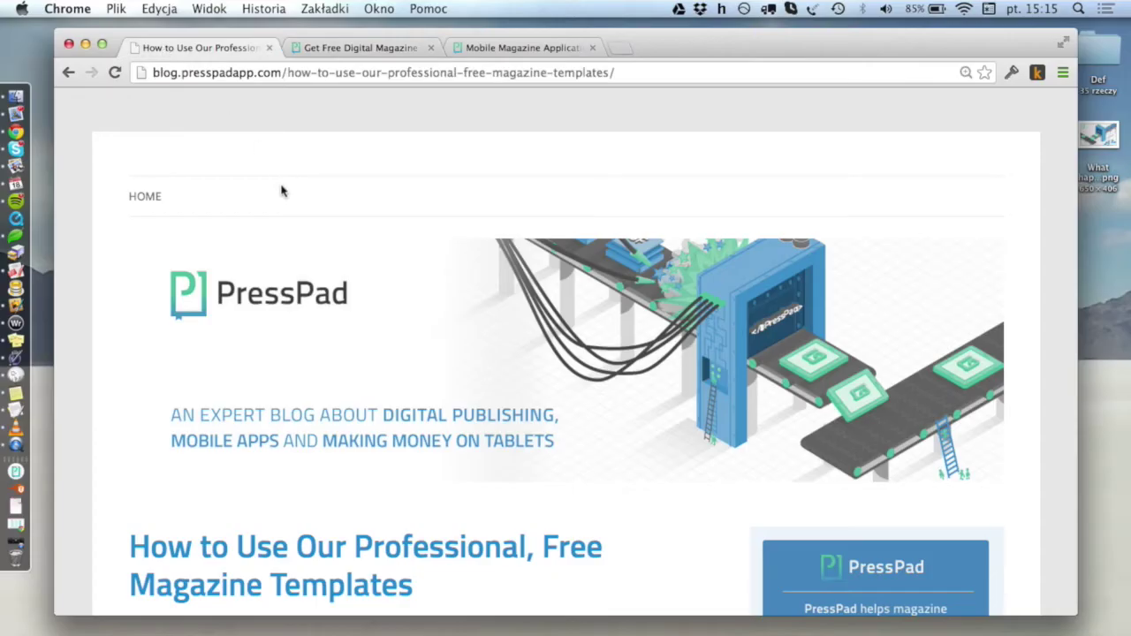
{"action": "scroll", "coordinate": [291, 251], "scroll_direction": "down", "scroll_amount": 5}
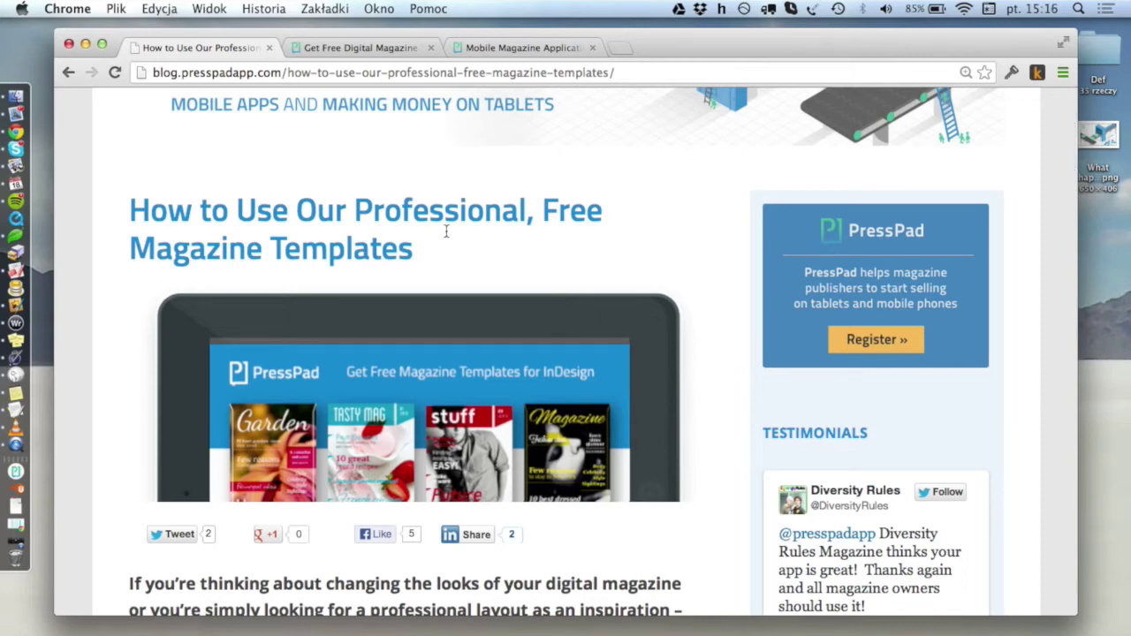
{"action": "scroll", "coordinate": [384, 232], "scroll_direction": "down", "scroll_amount": 10}
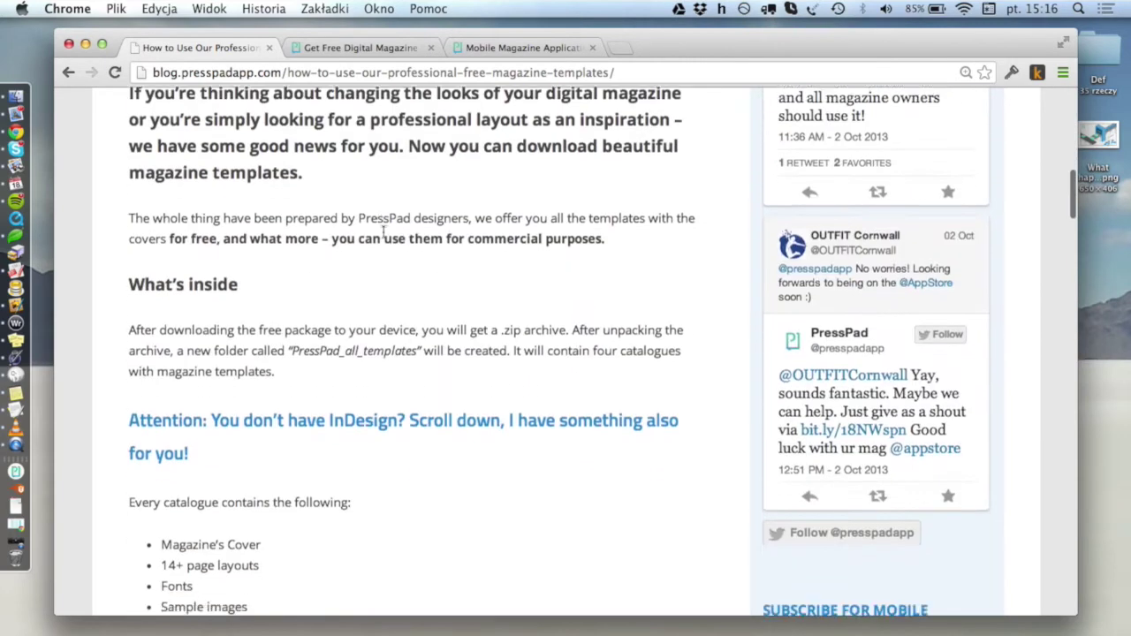
{"action": "scroll", "coordinate": [383, 232], "scroll_direction": "down", "scroll_amount": 15}
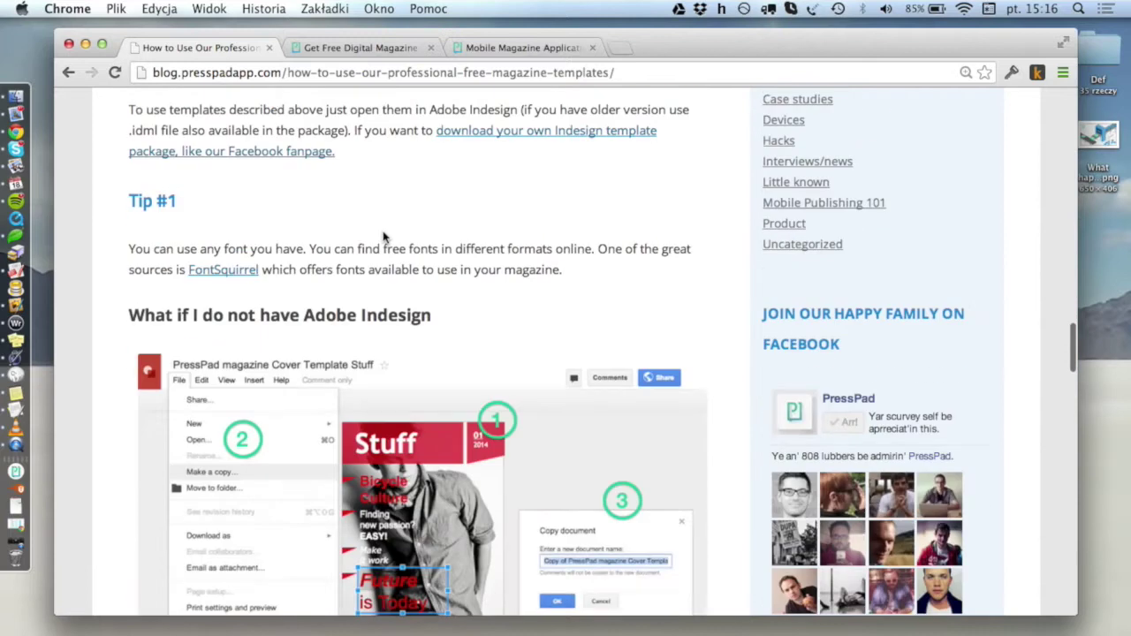
{"action": "scroll", "coordinate": [389, 296], "scroll_direction": "down", "scroll_amount": 5}
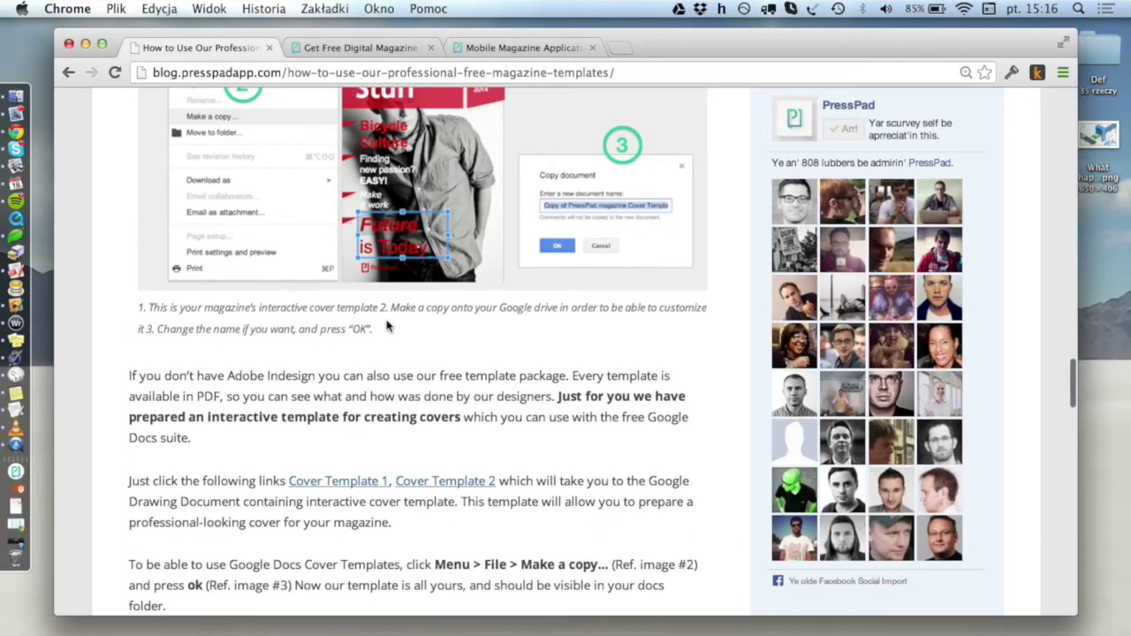
{"action": "scroll", "coordinate": [390, 327], "scroll_direction": "up", "scroll_amount": 4}
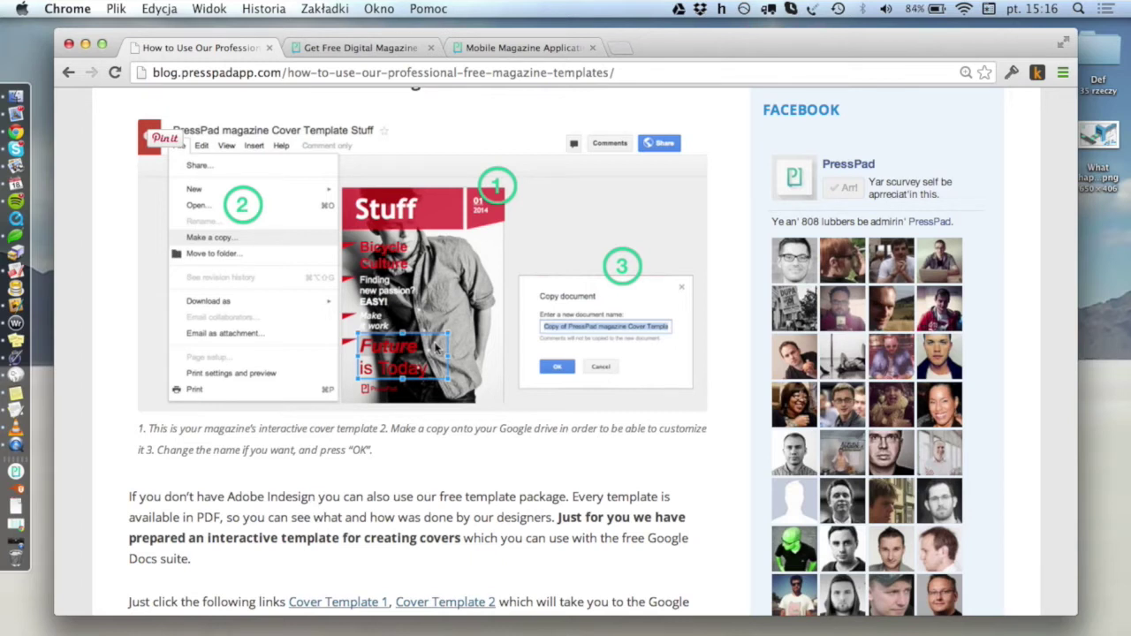
{"action": "scroll", "coordinate": [477, 339], "scroll_direction": "down", "scroll_amount": 3}
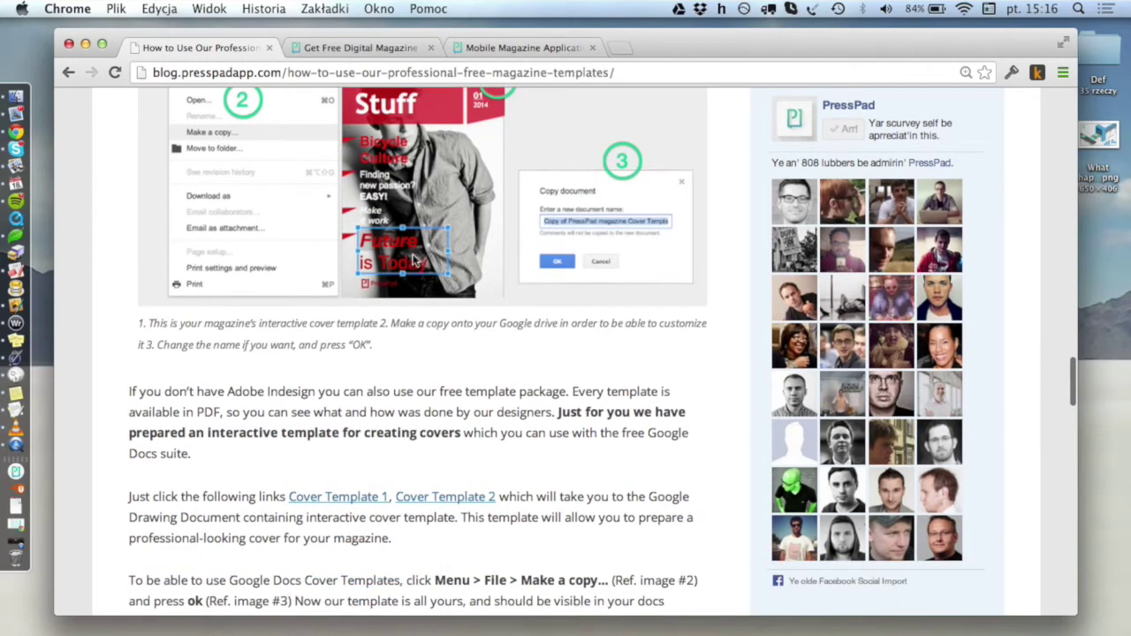
{"action": "scroll", "coordinate": [371, 201], "scroll_direction": "down", "scroll_amount": 4}
{"action": "scroll", "coordinate": [371, 200], "scroll_direction": "up", "scroll_amount": 9}
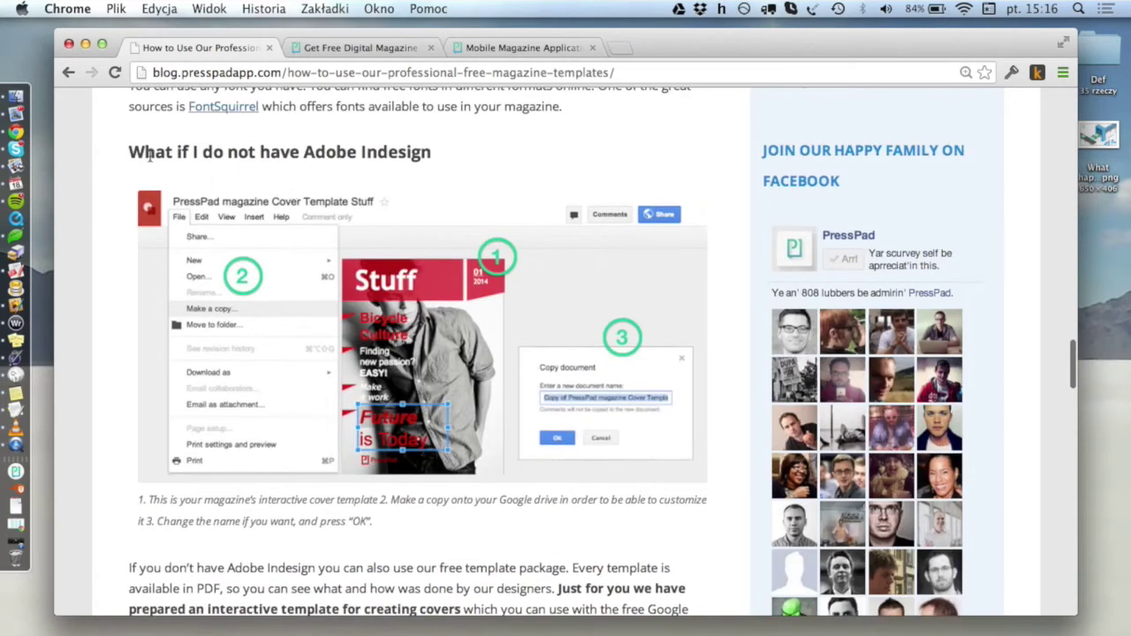
{"action": "scroll", "coordinate": [402, 177], "scroll_direction": "down", "scroll_amount": 8}
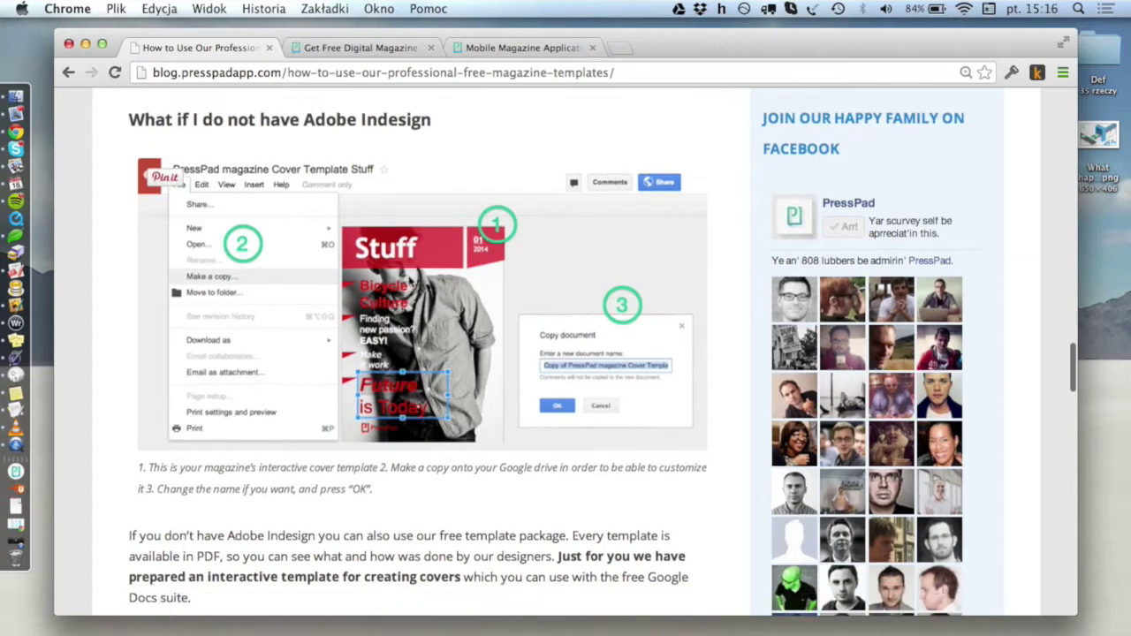
{"action": "scroll", "coordinate": [408, 276], "scroll_direction": "down", "scroll_amount": 2}
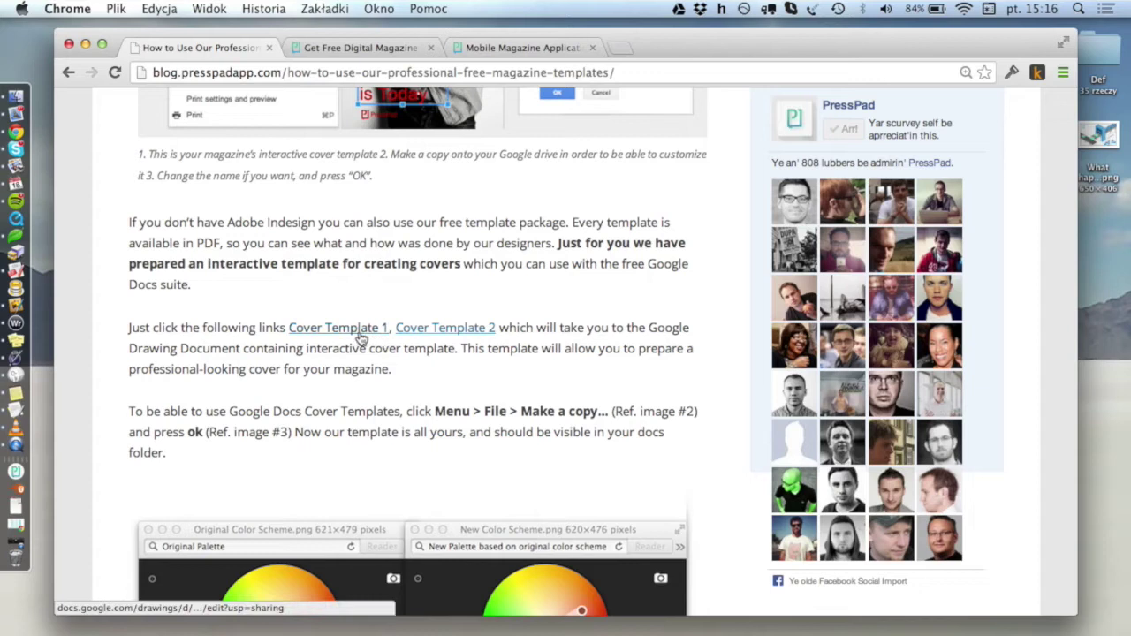
- Open the Cover Template 2 drawing from the article and compare it with the cover designs on the free InDesign templates page
{"action": "left_click", "coordinate": [438, 336]}
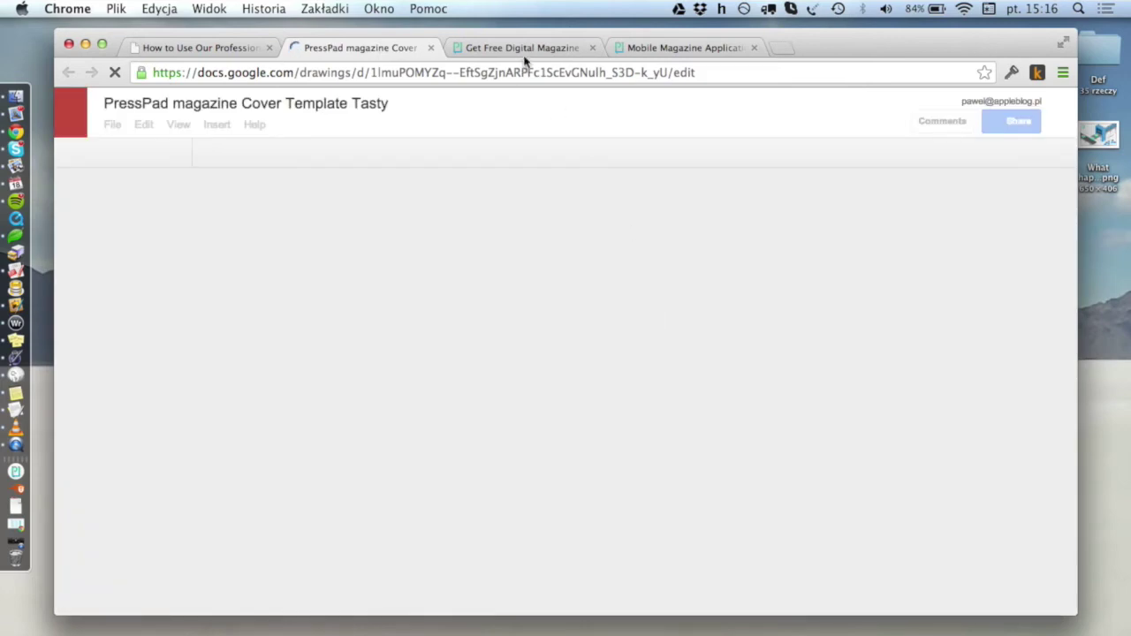
{"action": "left_click", "coordinate": [524, 51]}
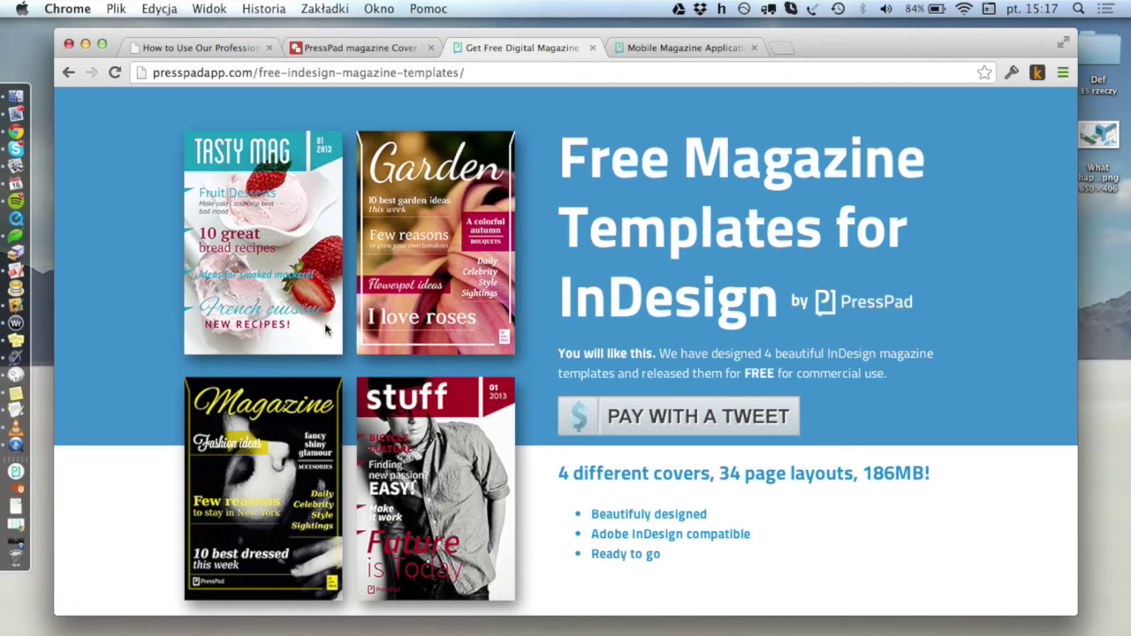
{"action": "left_click", "coordinate": [377, 46]}
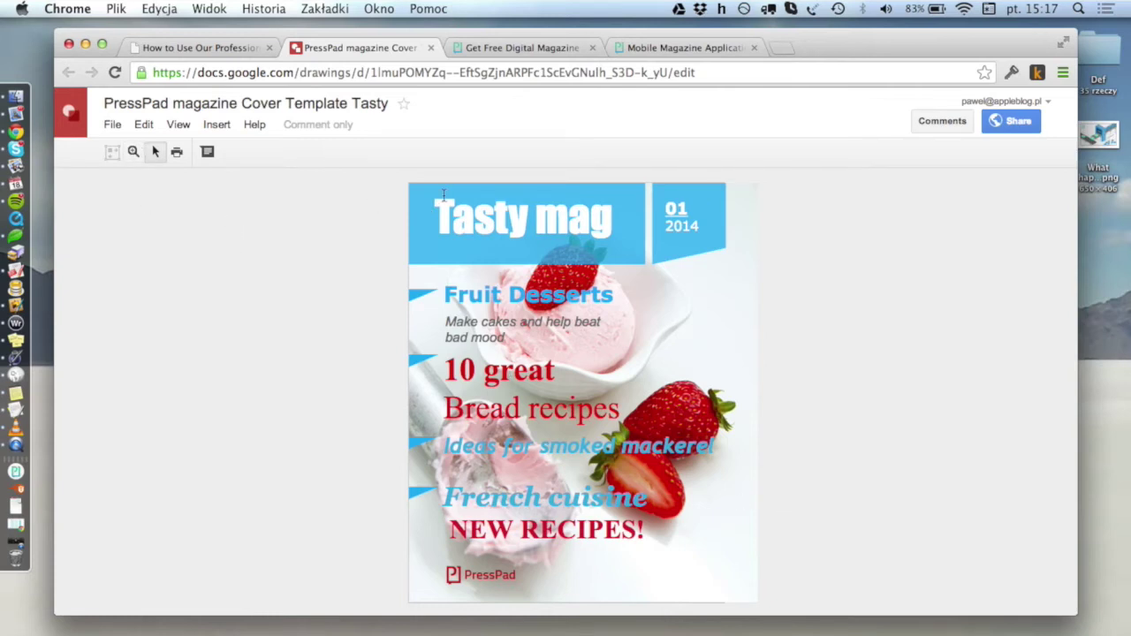
- Make an editable copy of the Tasty cover template named "Copy of PressPad magazine Cover Template Tasty #1"
{"action": "left_click", "coordinate": [112, 125]}
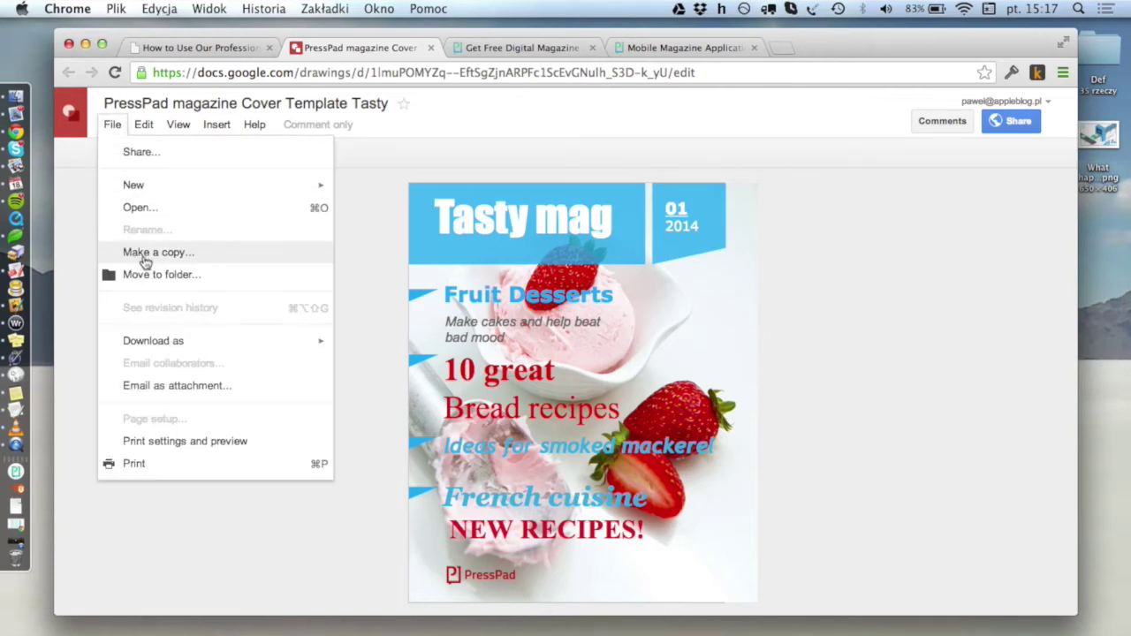
{"action": "left_click", "coordinate": [183, 255]}
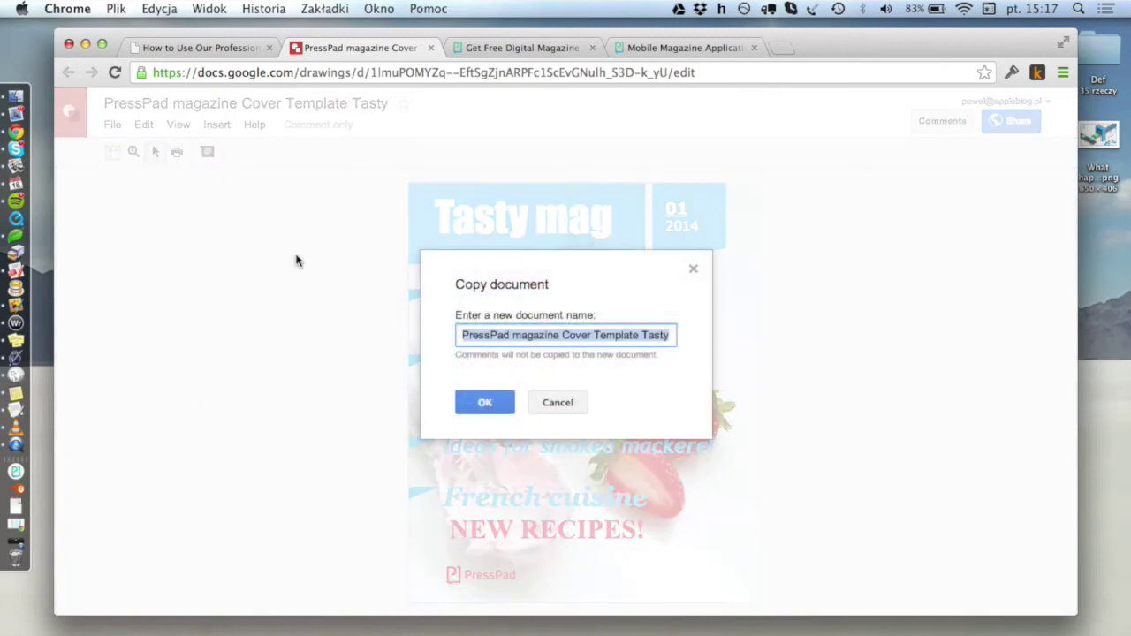
{"action": "key", "text": "Right"}
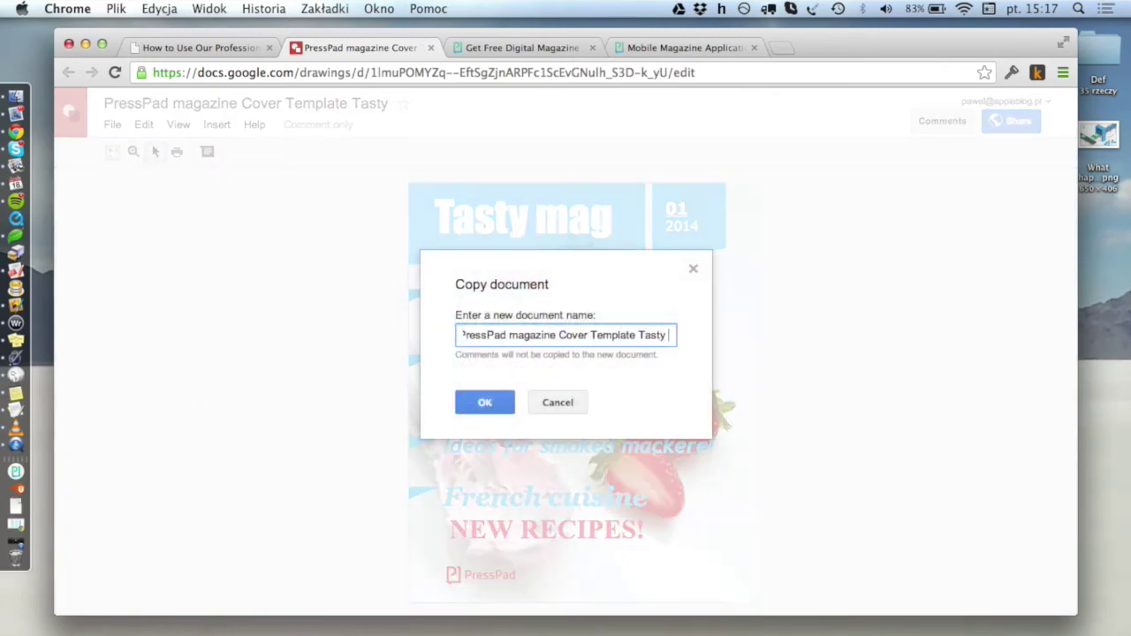
{"action": "type", "text": "#1"}
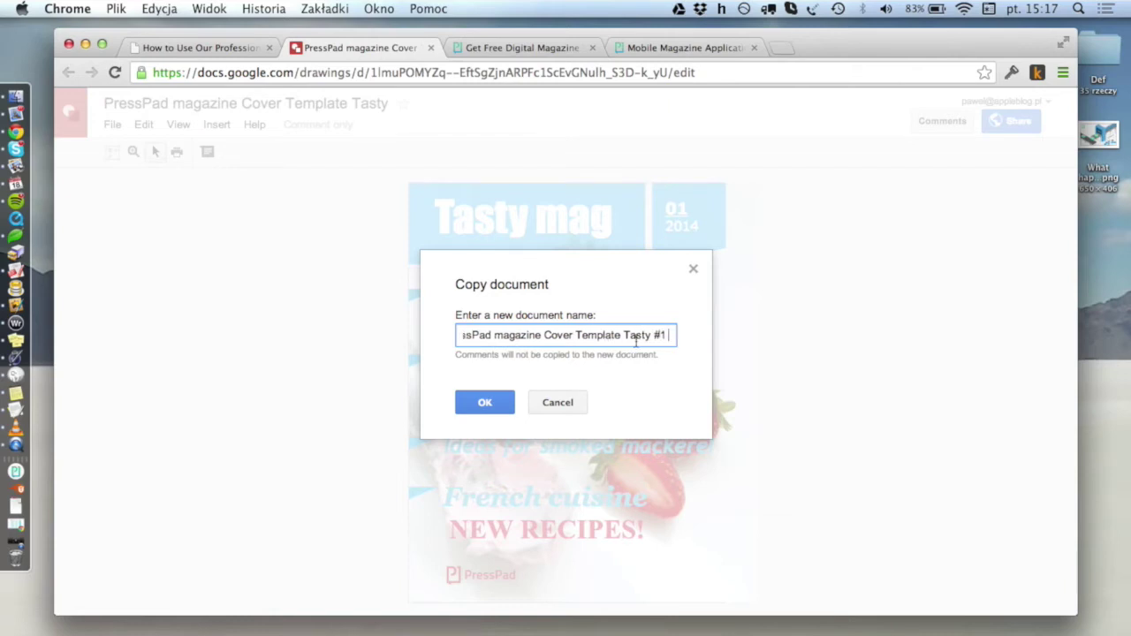
{"action": "left_click", "coordinate": [502, 402]}
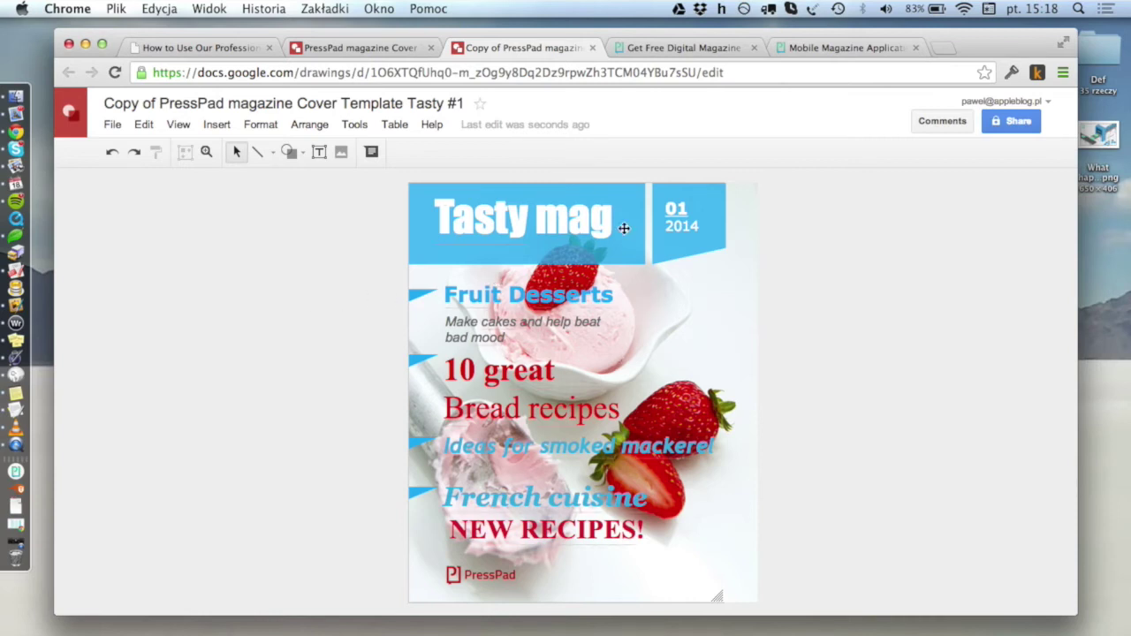
- Change the cover's masthead title to "PressMag" and the issue label beside it to 03 and 2013
{"action": "left_click", "coordinate": [523, 212]}
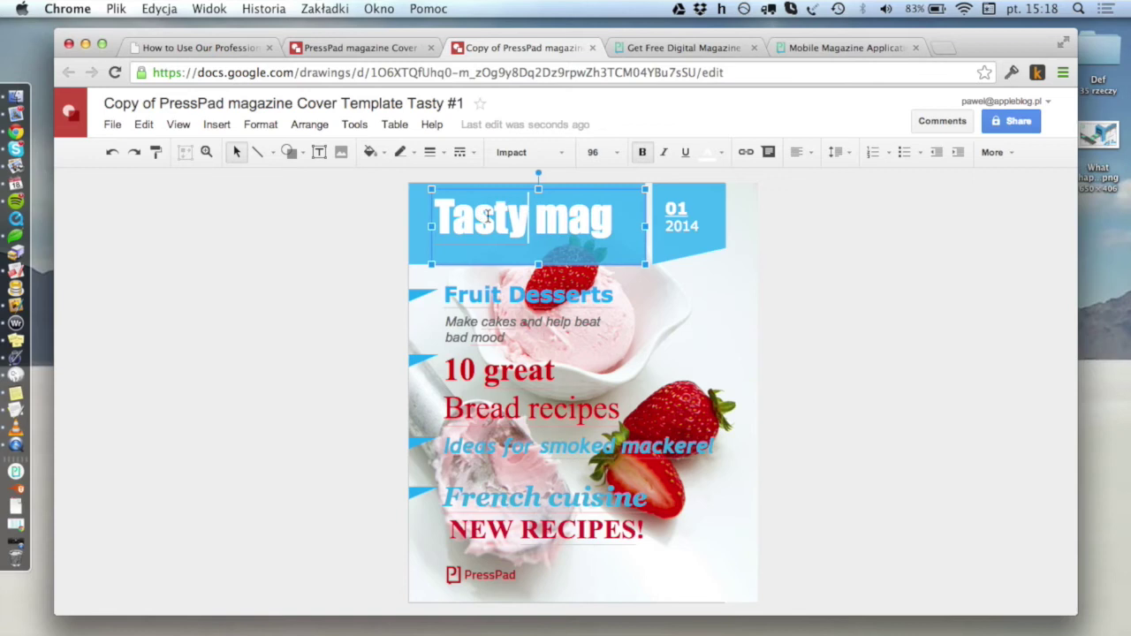
{"action": "type", "text": "PressMag"}
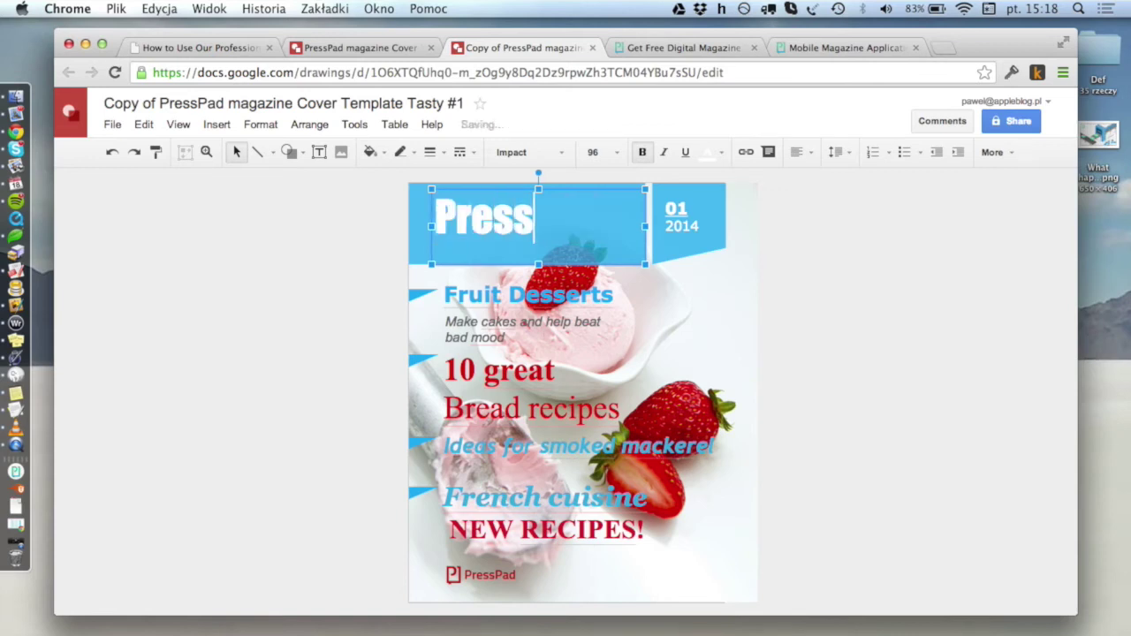
{"action": "left_click", "coordinate": [661, 213]}
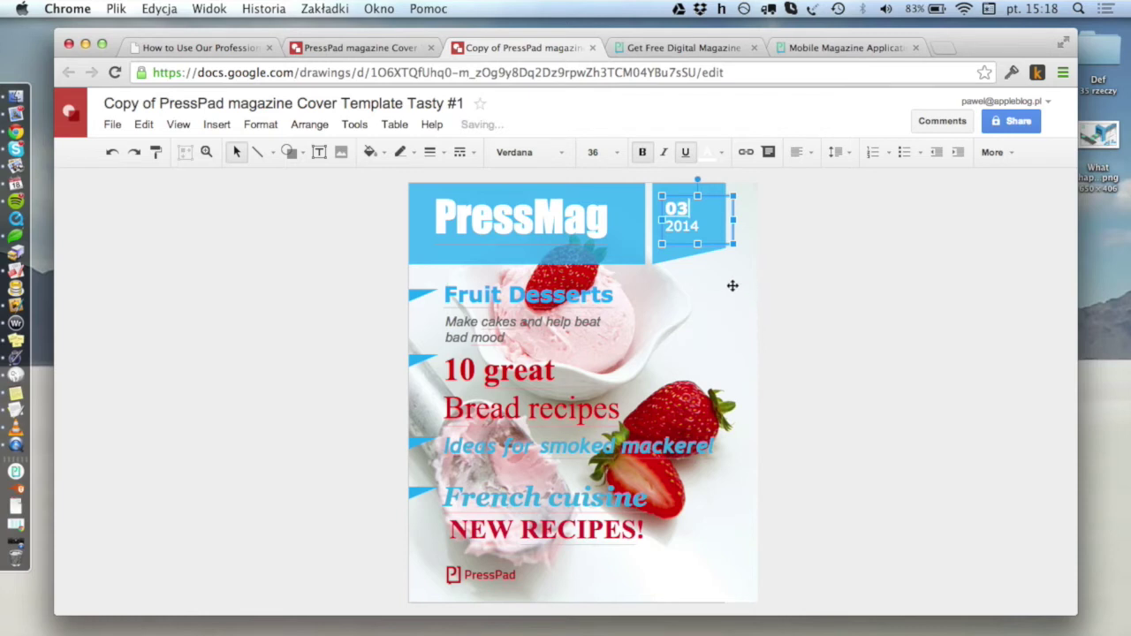
{"action": "left_click", "coordinate": [700, 226]}
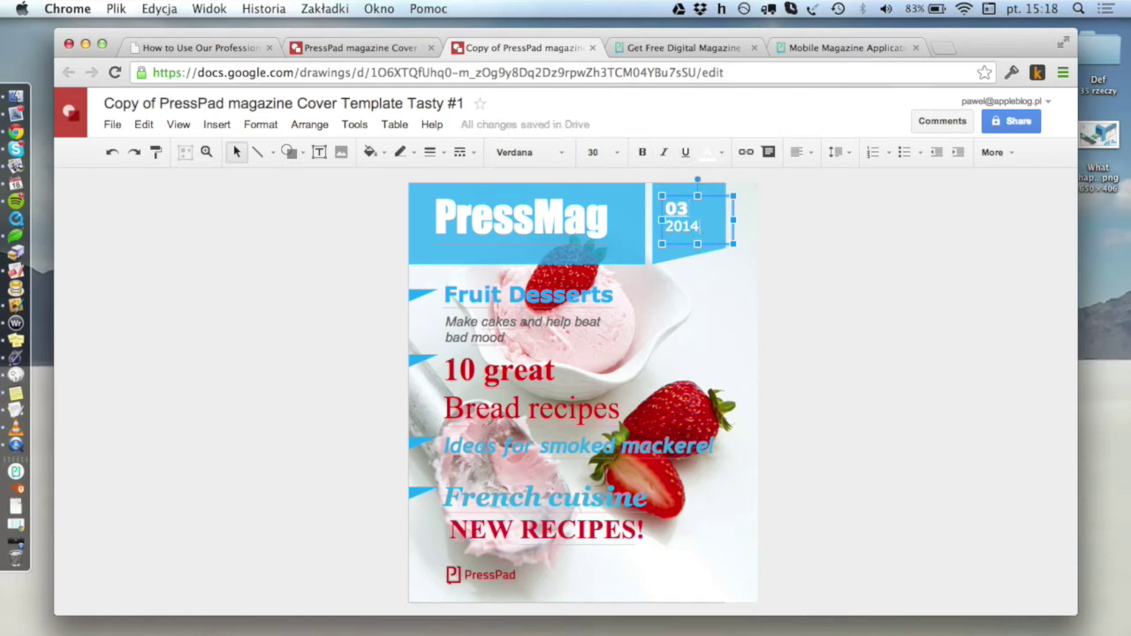
{"action": "key", "text": "BackSpace"}
{"action": "type", "text": "3"}
{"action": "left_click", "coordinate": [844, 305]}
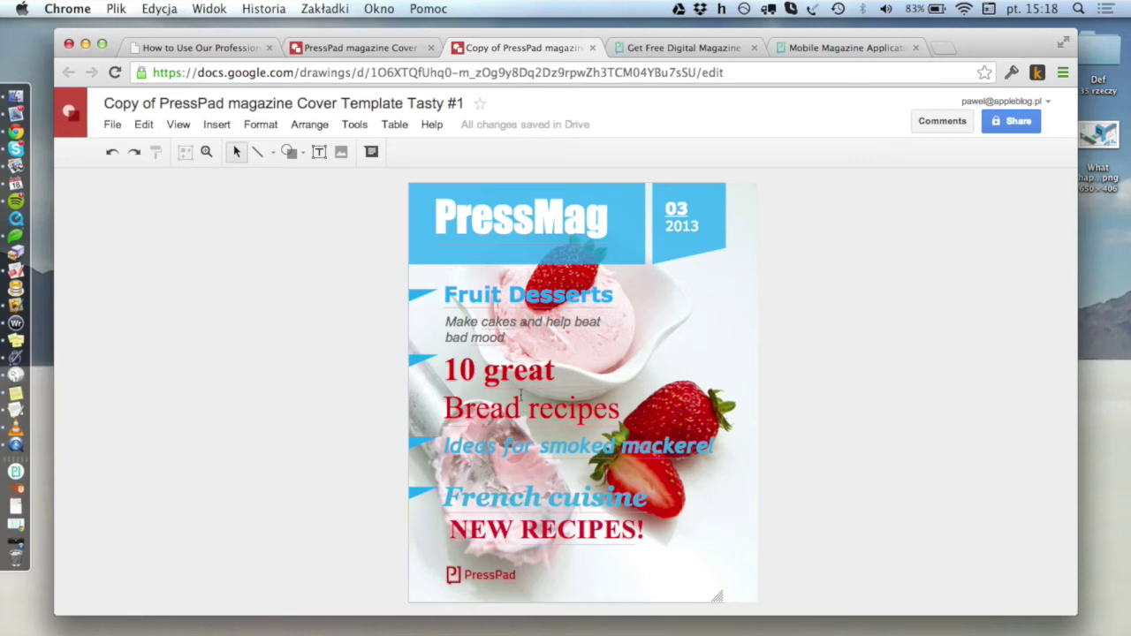
- Replace the strawberry background photo with the PressPad conveyor image, enlarged to the cover's full width and placed just below the "bad mood" line
{"action": "left_click", "coordinate": [704, 337]}
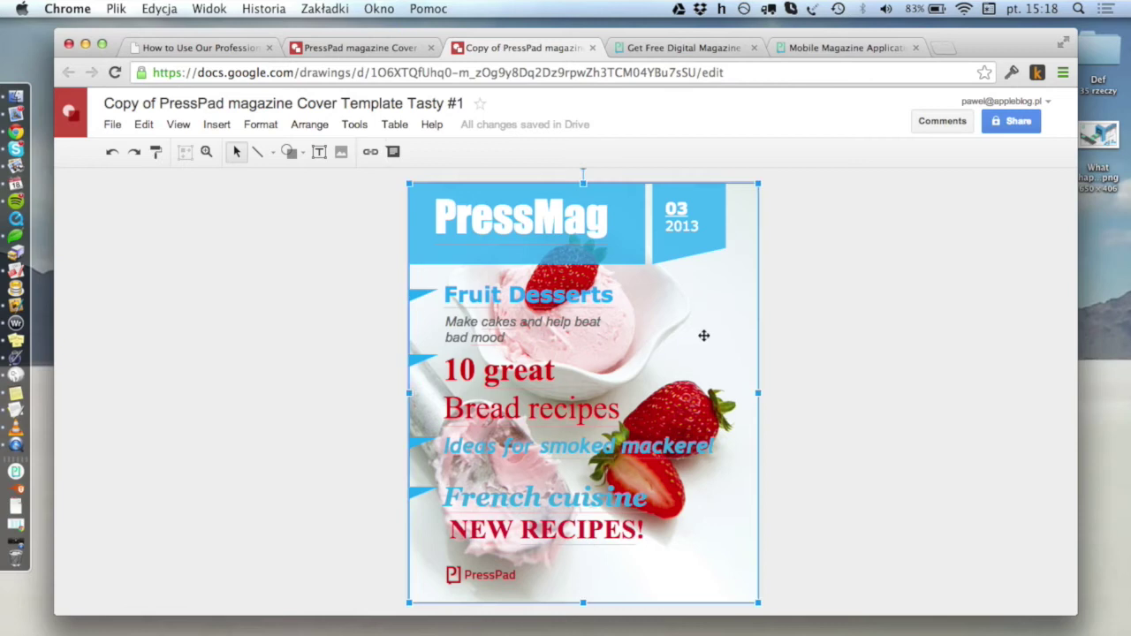
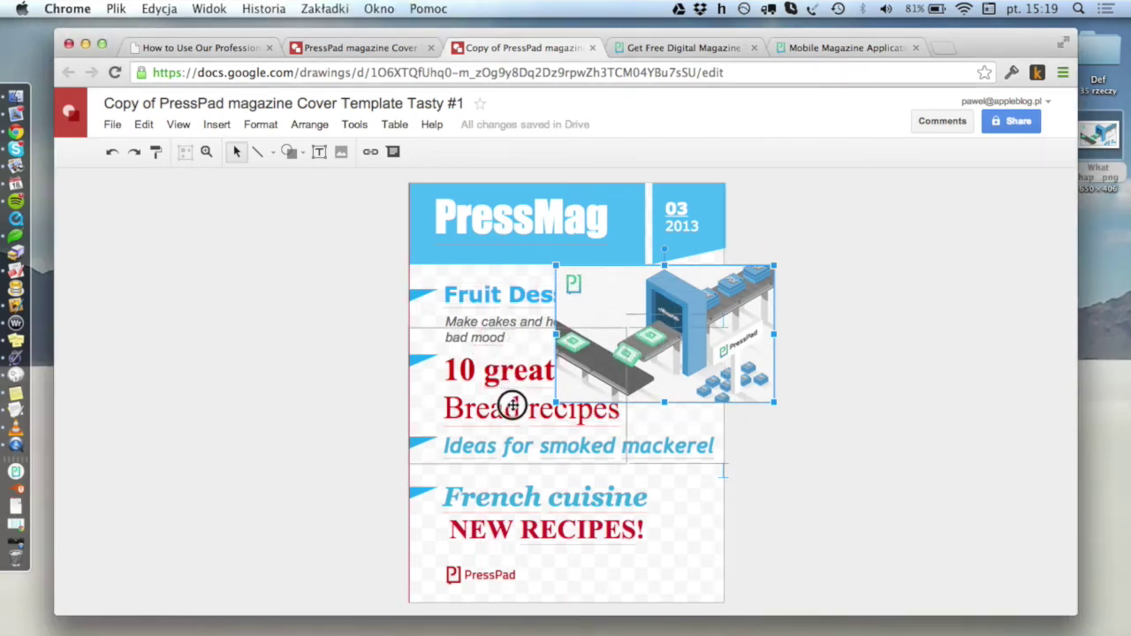
{"action": "left_click_drag", "start_coordinate": [627, 478], "coordinate": [724, 537]}
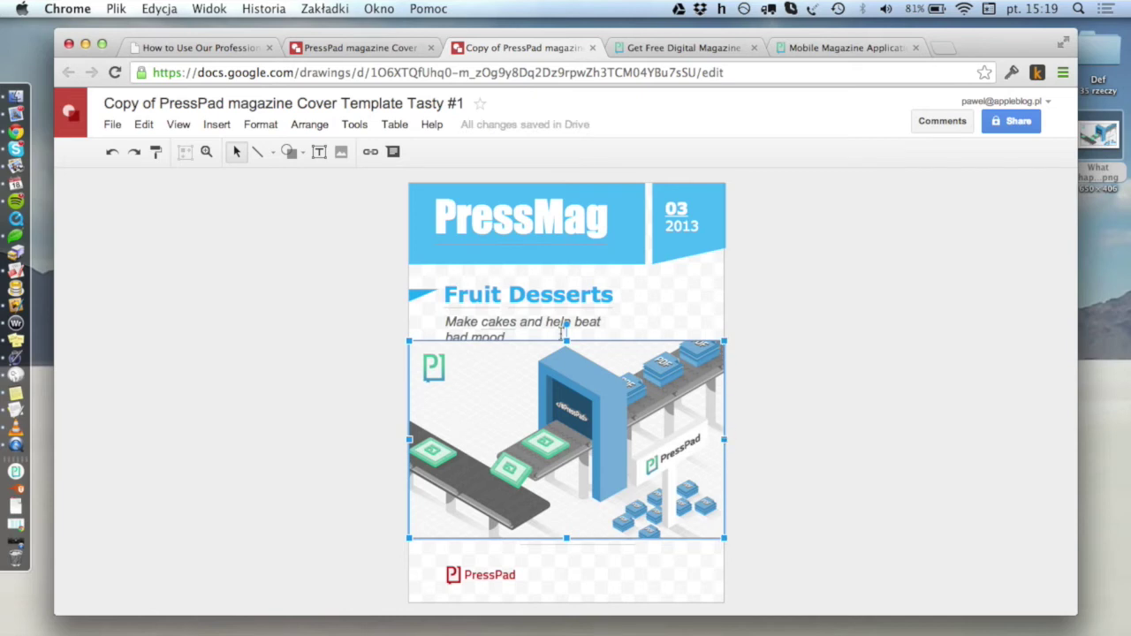
{"action": "mouse_move", "coordinate": [585, 405]}
{"action": "left_mouse_down"}
{"action": "mouse_move", "coordinate": [583, 448]}
{"action": "mouse_move", "coordinate": [584, 408]}
{"action": "left_mouse_up"}
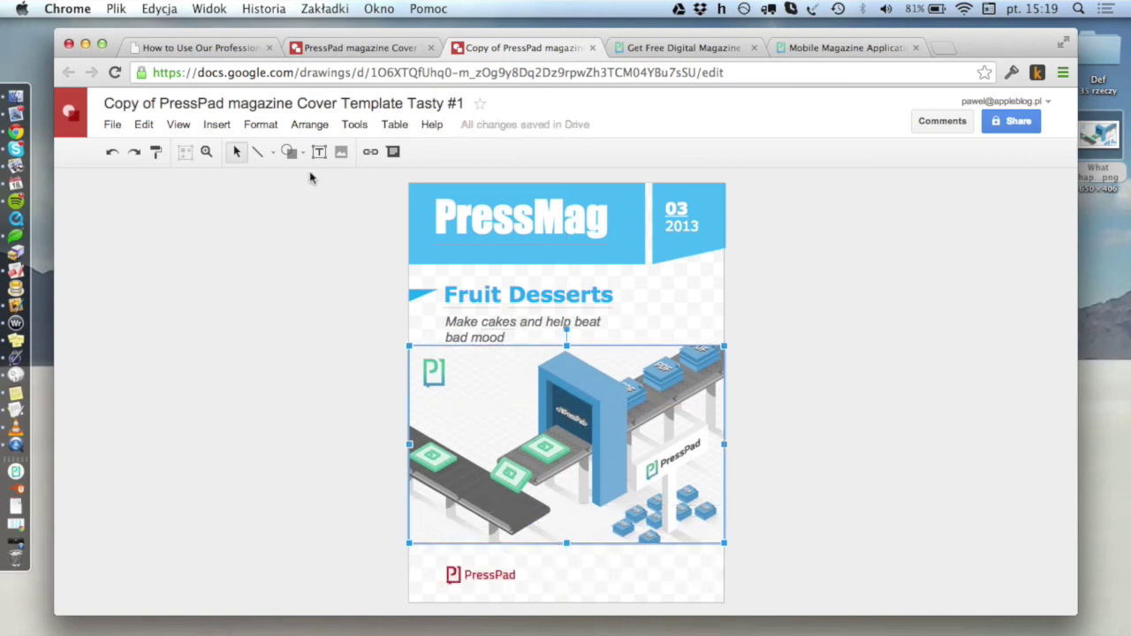
- Send the conveyor image to the back, behind the cover headlines
{"action": "left_click", "coordinate": [308, 124]}
{"action": "mouse_move", "coordinate": [307, 153]}
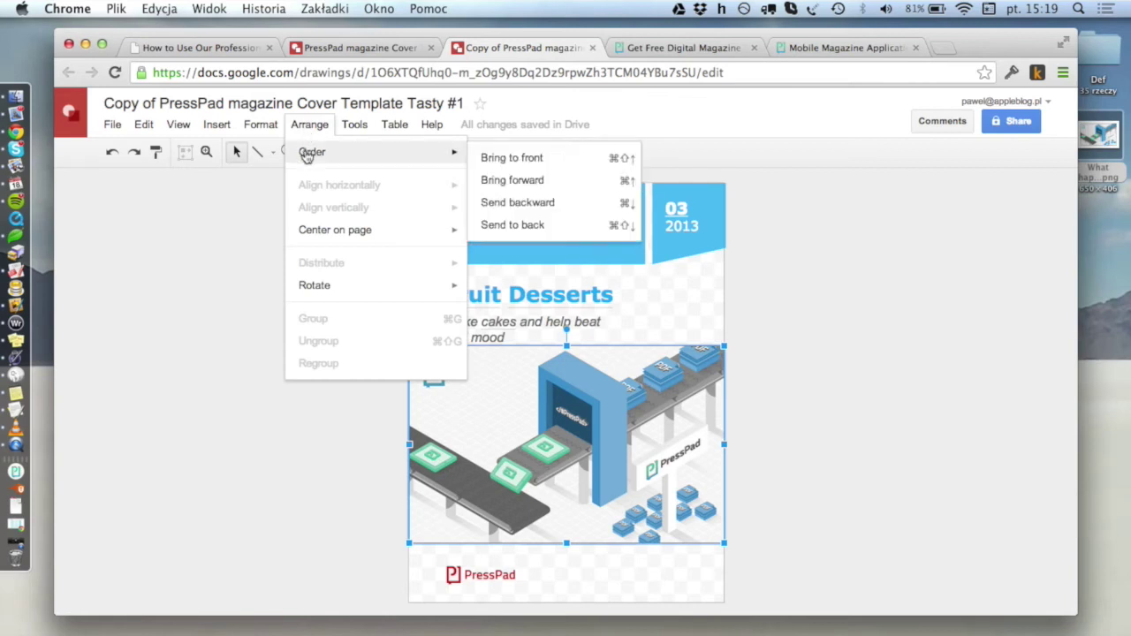
{"action": "left_click", "coordinate": [522, 227]}
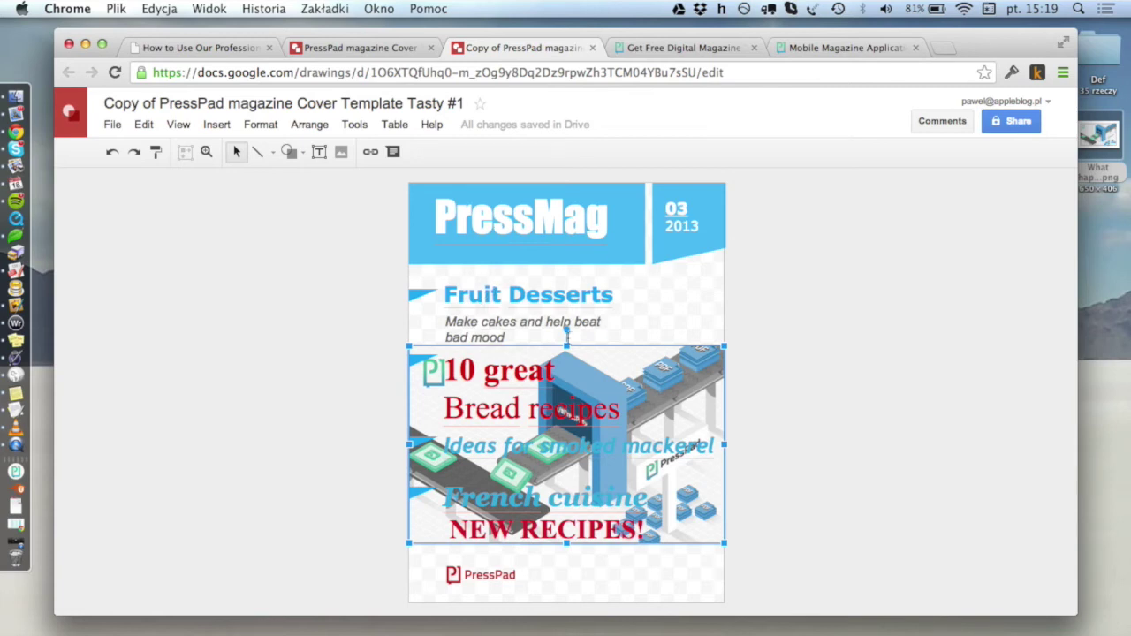
- Replace the "Fruit Desserts" headline with "Digital Publising" and widen its text box so the text fits on one line
{"action": "left_click", "coordinate": [560, 294]}
{"action": "double_click", "coordinate": [561, 295]}
{"action": "key", "text": "super+a"}
{"action": "type", "text": "Digital Publish"}
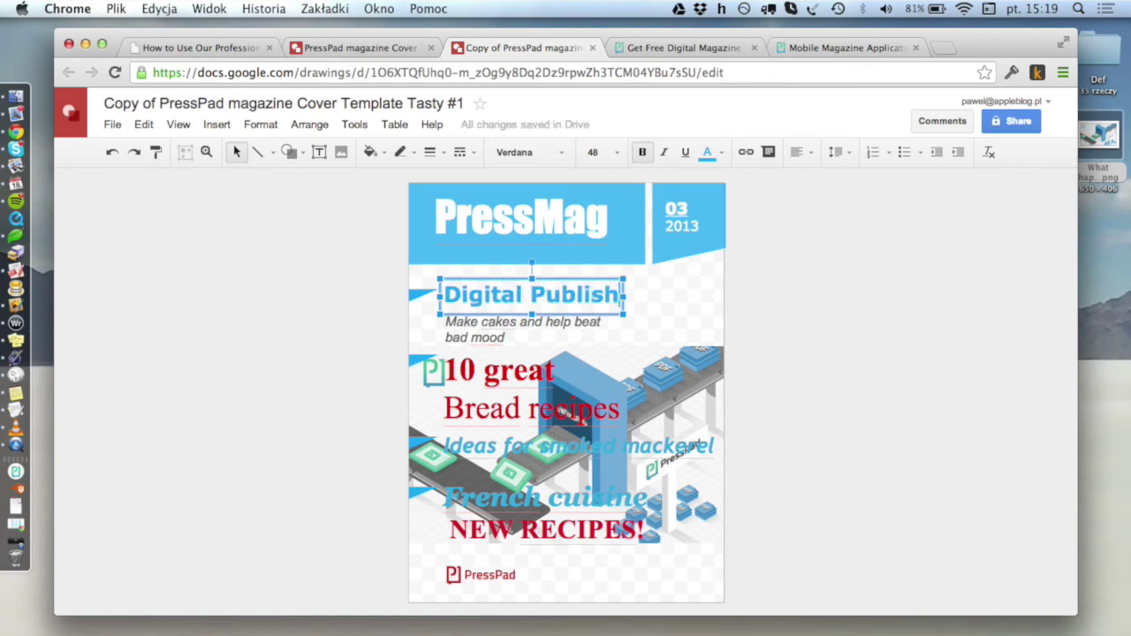
{"action": "type", "text": "ing"}
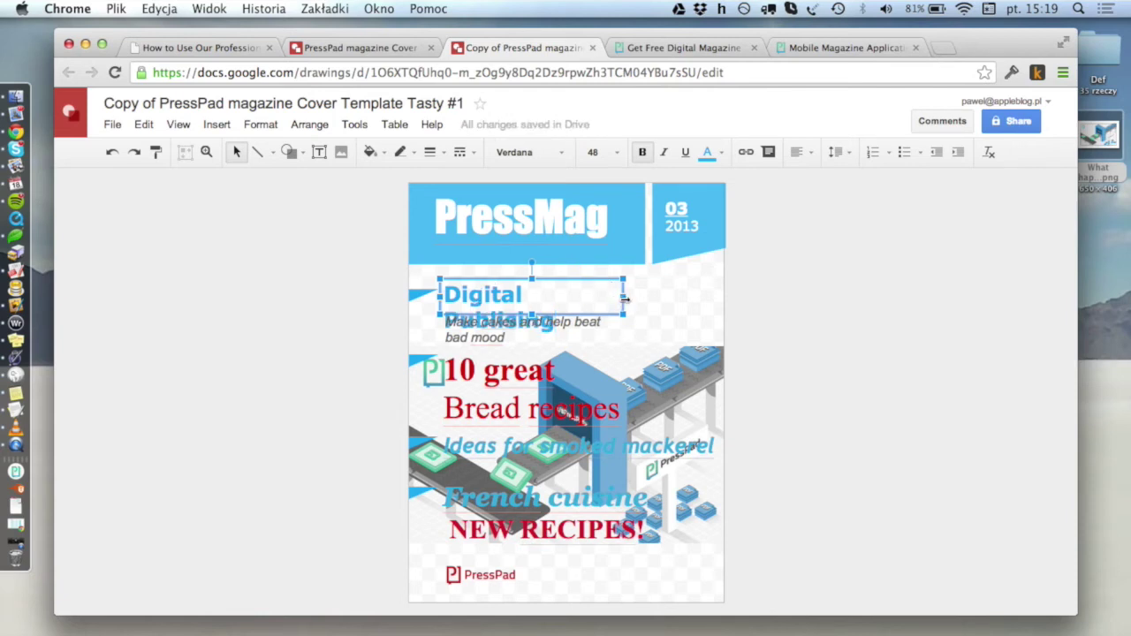
{"action": "left_click_drag", "start_coordinate": [624, 299], "coordinate": [677, 299]}
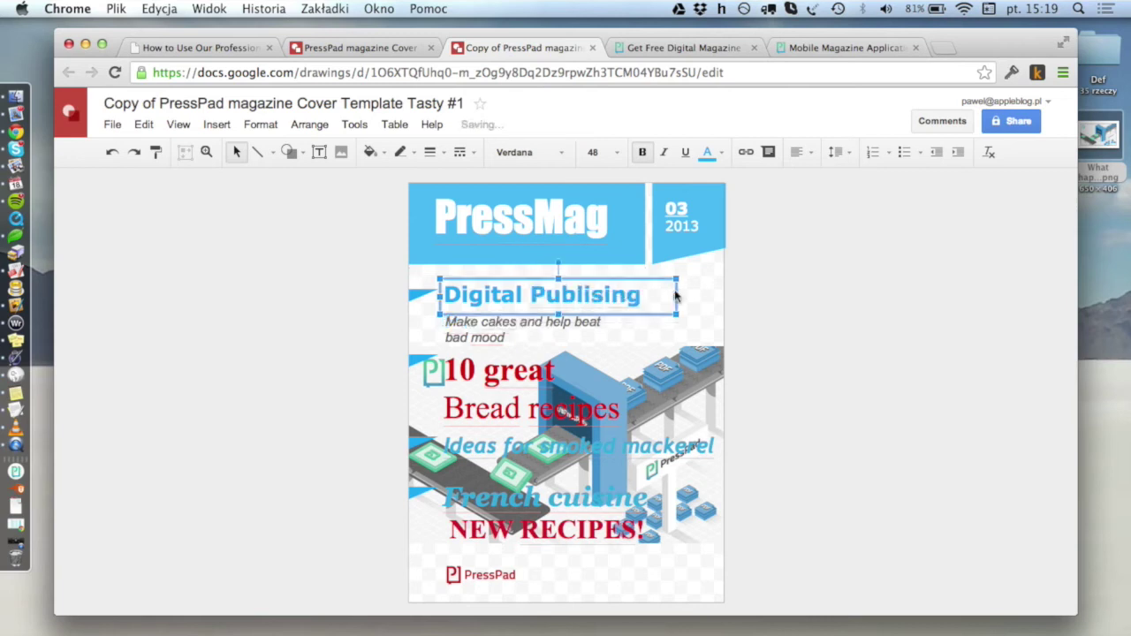
- Delete the red "10 great Bread recipes" headline text from the cover
{"action": "left_click", "coordinate": [488, 334]}
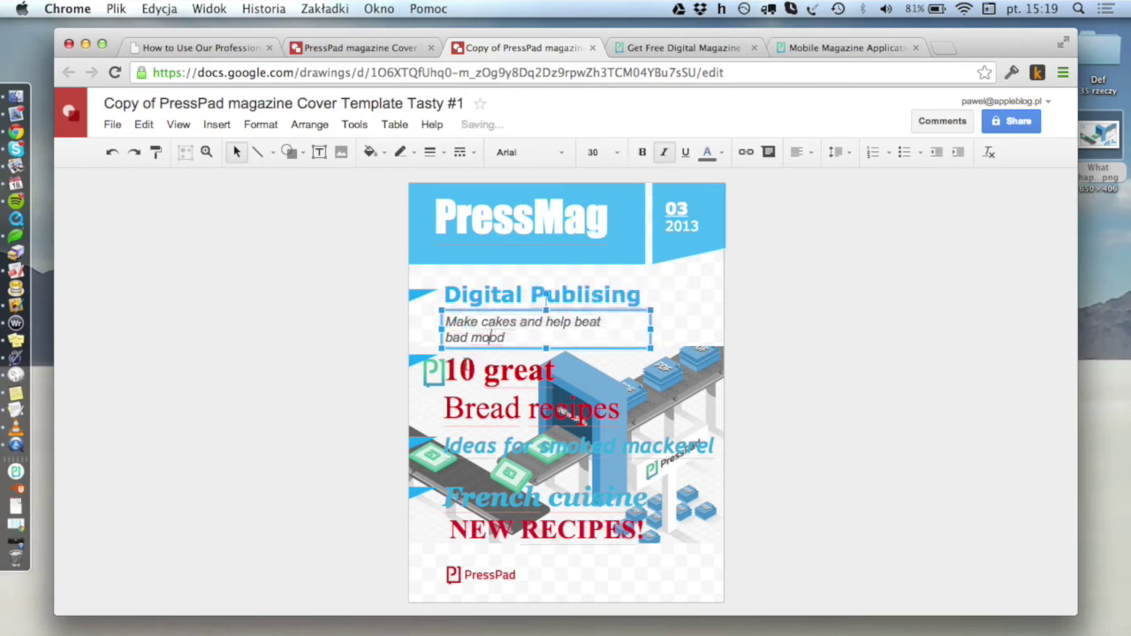
{"action": "left_click", "coordinate": [462, 371]}
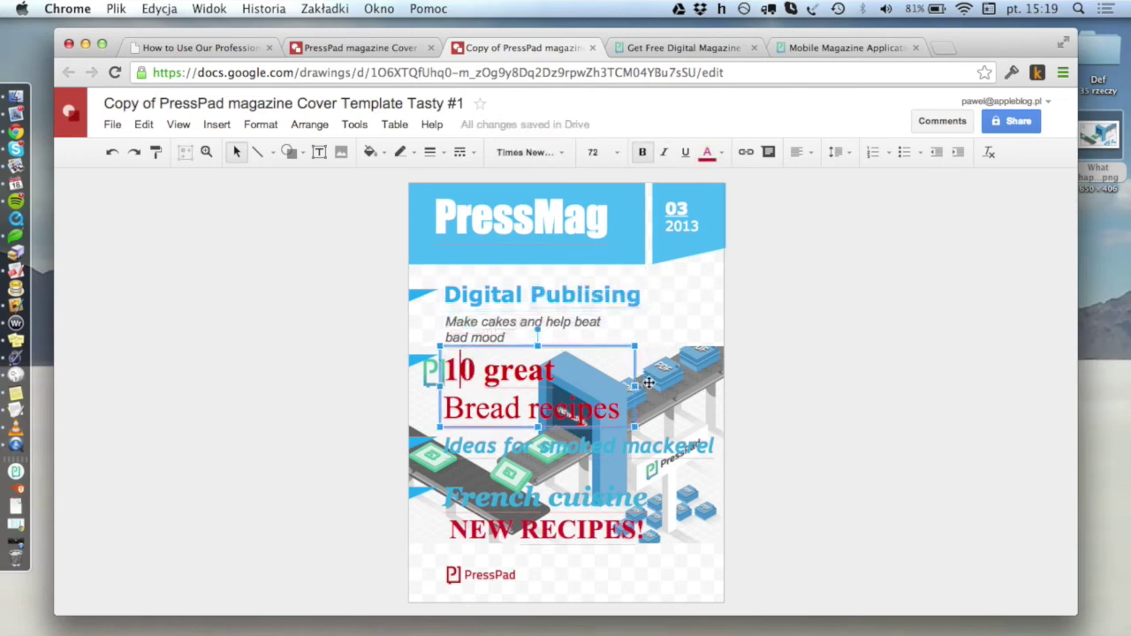
{"action": "key", "text": "super+a"}
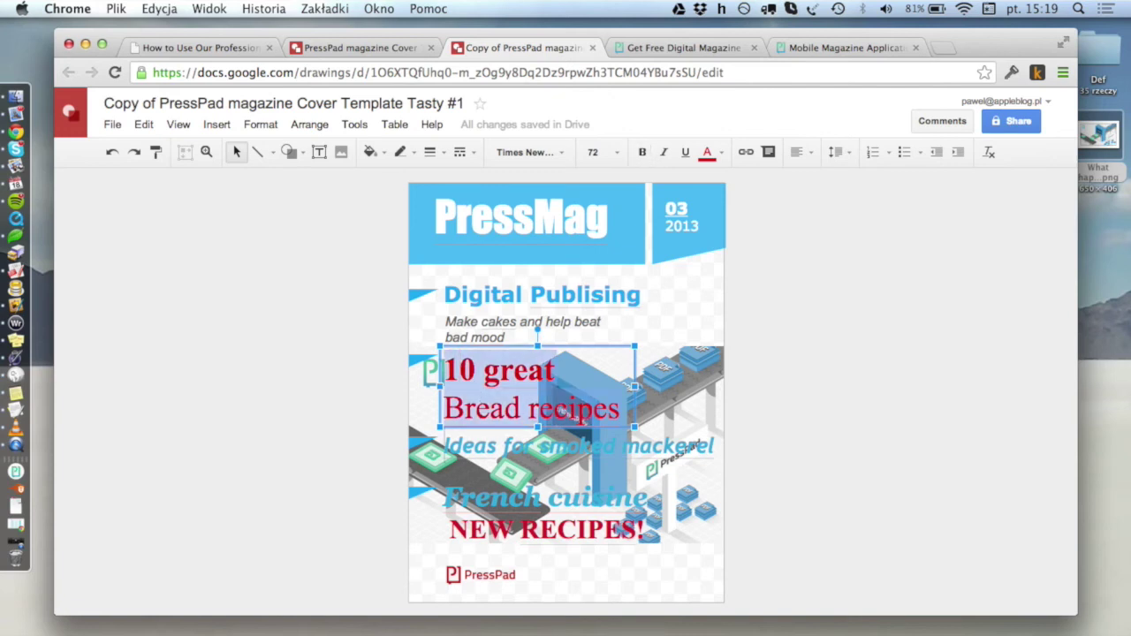
{"action": "left_click", "coordinate": [483, 380]}
{"action": "key", "text": "Right"}
{"action": "key", "text": "Right"}
{"action": "key", "text": "Right"}
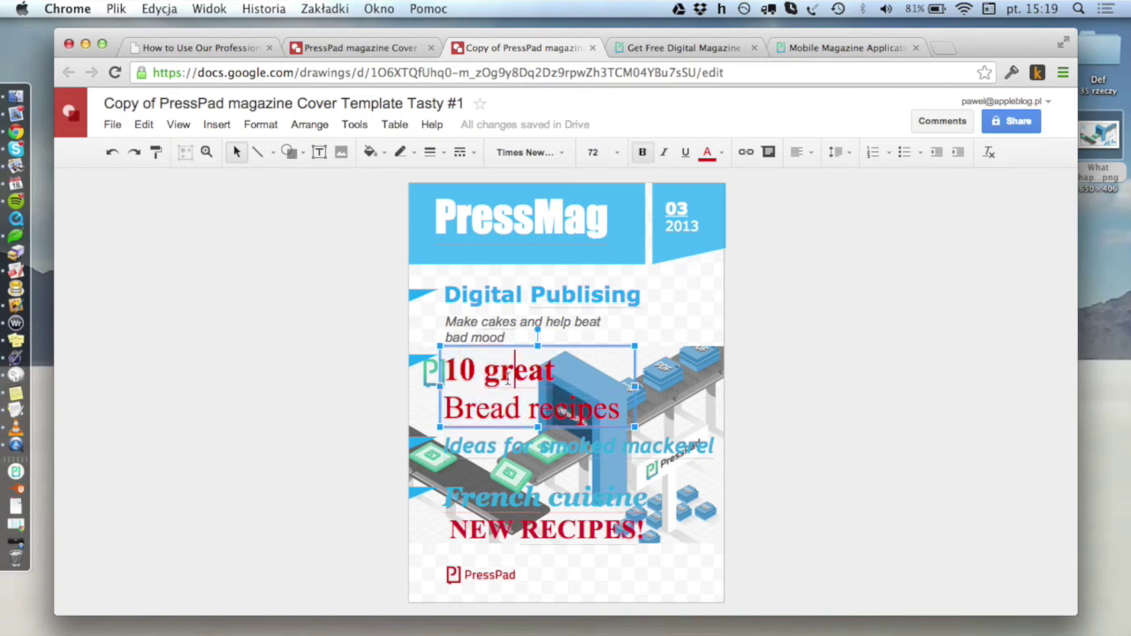
{"action": "key", "text": "super+a"}
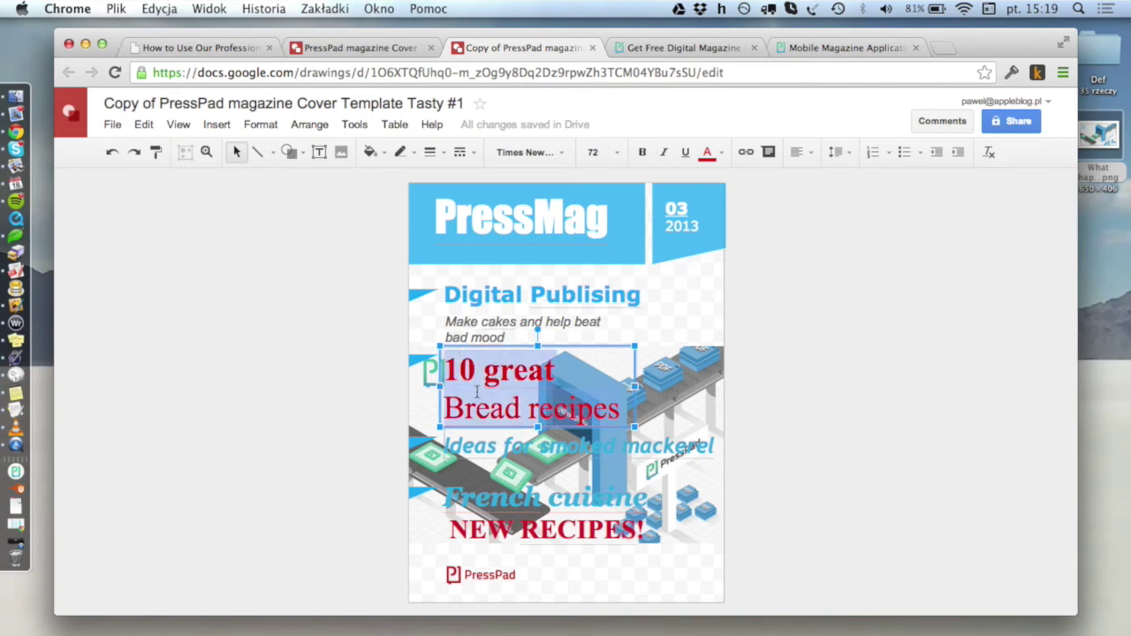
{"action": "key", "text": "BackSpace"}
- Delete the "Ideas for smoked mackerel" line and the "French cuisine NEW RECIPES!" text from the lower part of the cover
{"action": "left_click", "coordinate": [527, 446]}
{"action": "key", "text": "super+a"}
{"action": "key", "text": "BackSpace"}
{"action": "left_click", "coordinate": [543, 495]}
{"action": "key", "text": "super+a"}
{"action": "key", "text": "BackSpace"}
{"action": "left_click", "coordinate": [831, 448]}
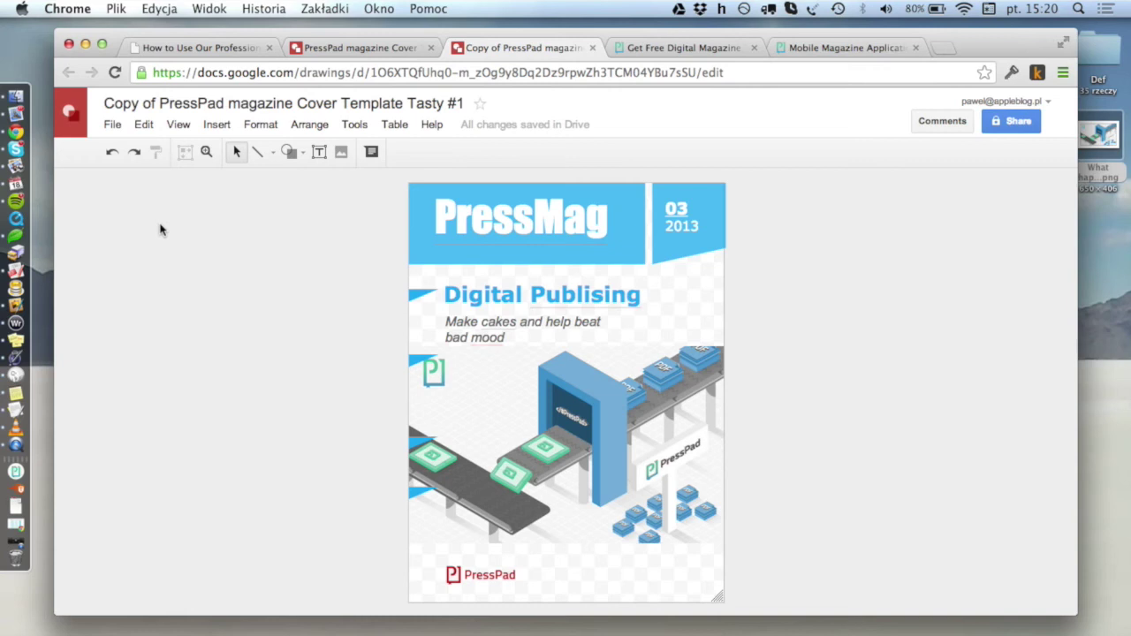
- Download the cover as a PDF document and view the page at a smaller scale in Preview
{"action": "left_click", "coordinate": [112, 123]}
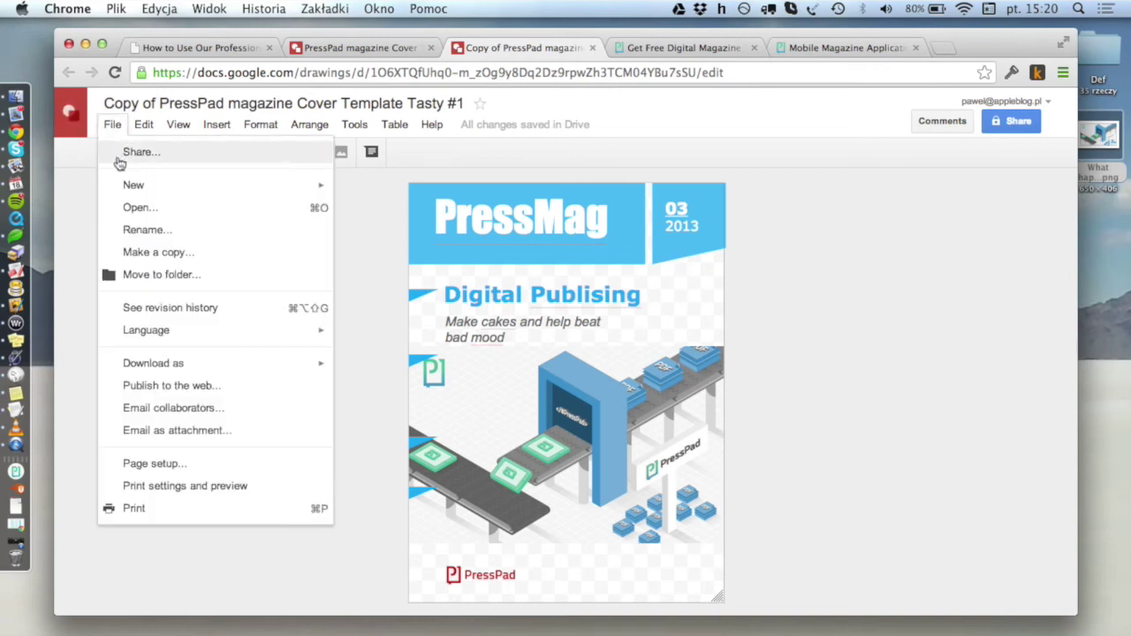
{"action": "mouse_move", "coordinate": [199, 363]}
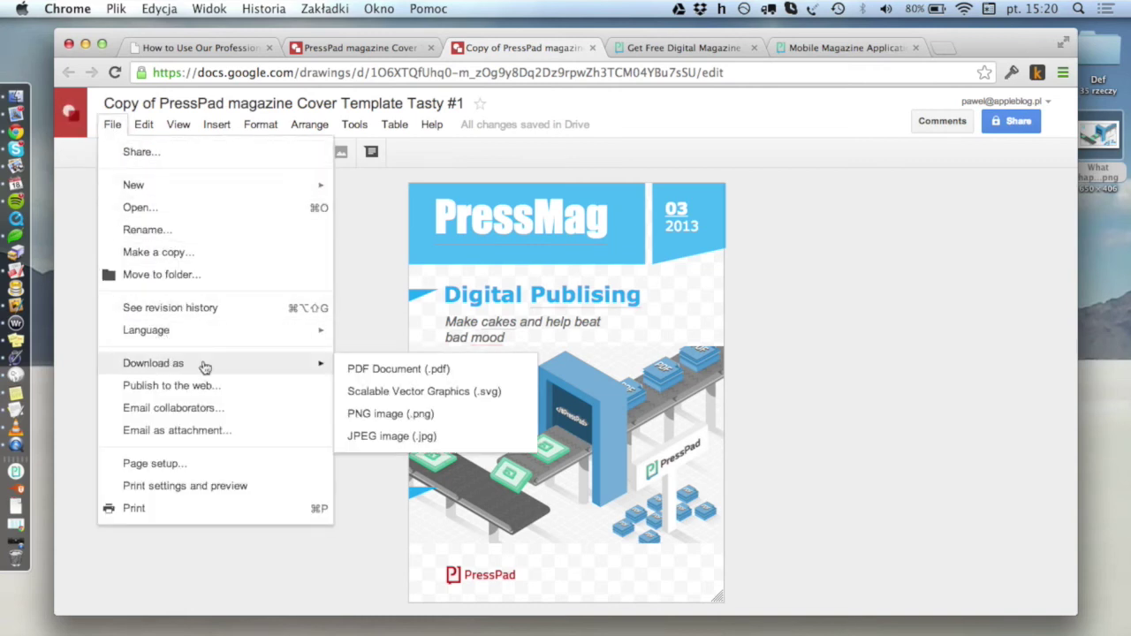
{"action": "left_click", "coordinate": [361, 371]}
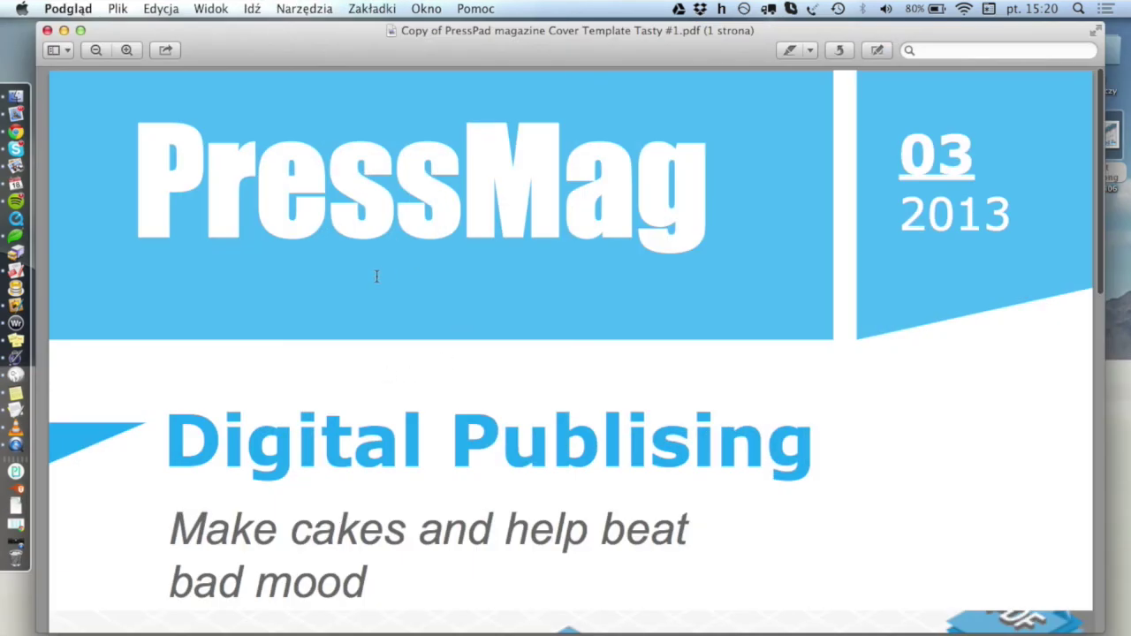
{"action": "key", "text": "super+minus"}
{"action": "key", "text": "super+minus"}
{"action": "key", "text": "super+minus"}
{"action": "key", "text": "super+minus"}
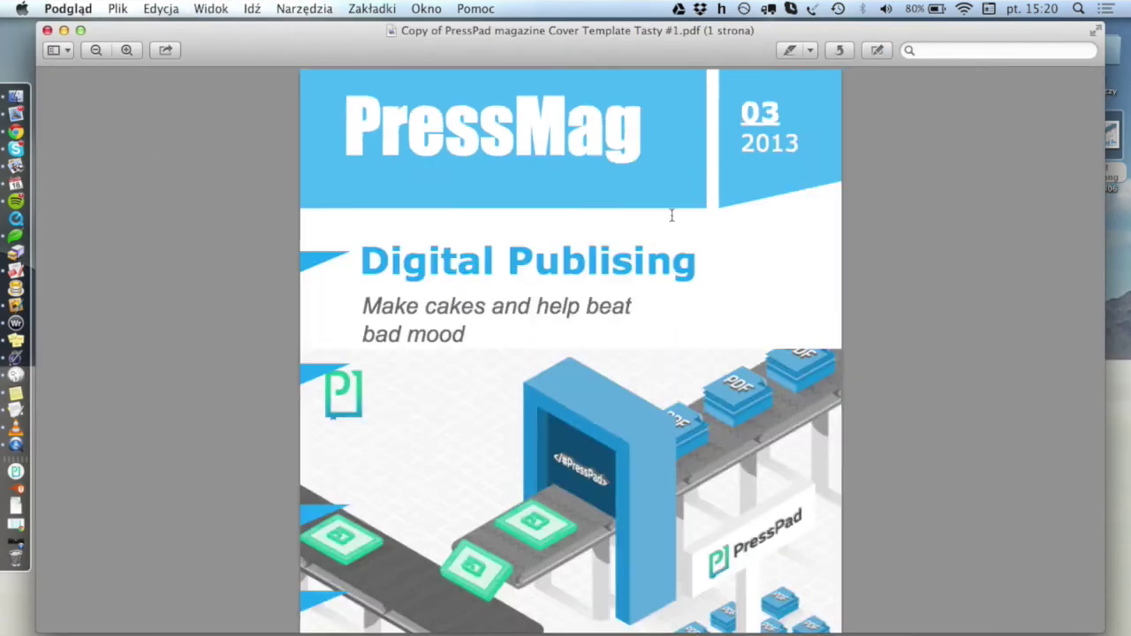